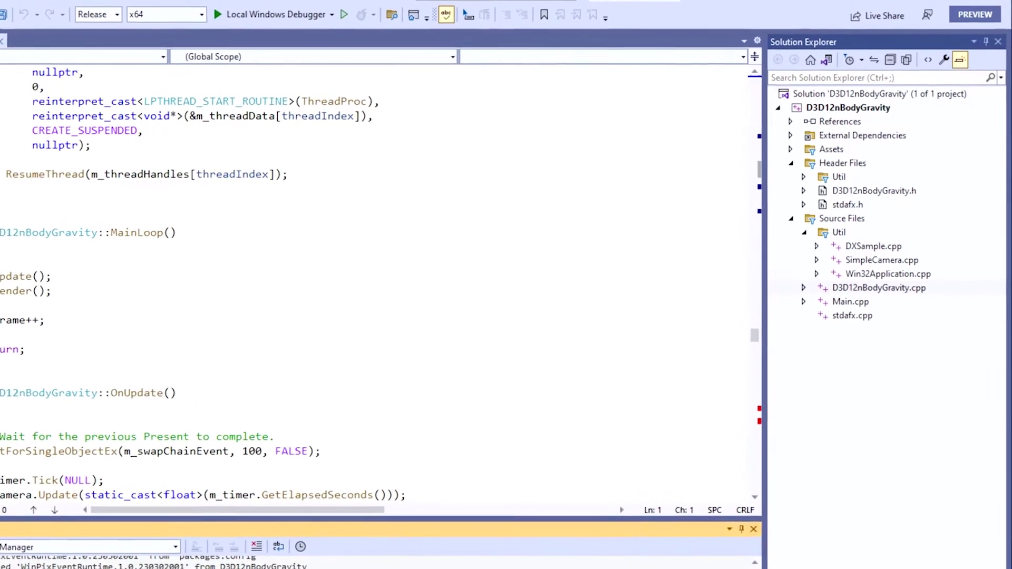
# Install the WinPixEventRuntime NuGet package (1.0.230302001) into the D3D12nBodyGravity project
pyautogui.rightClick(799, 101)
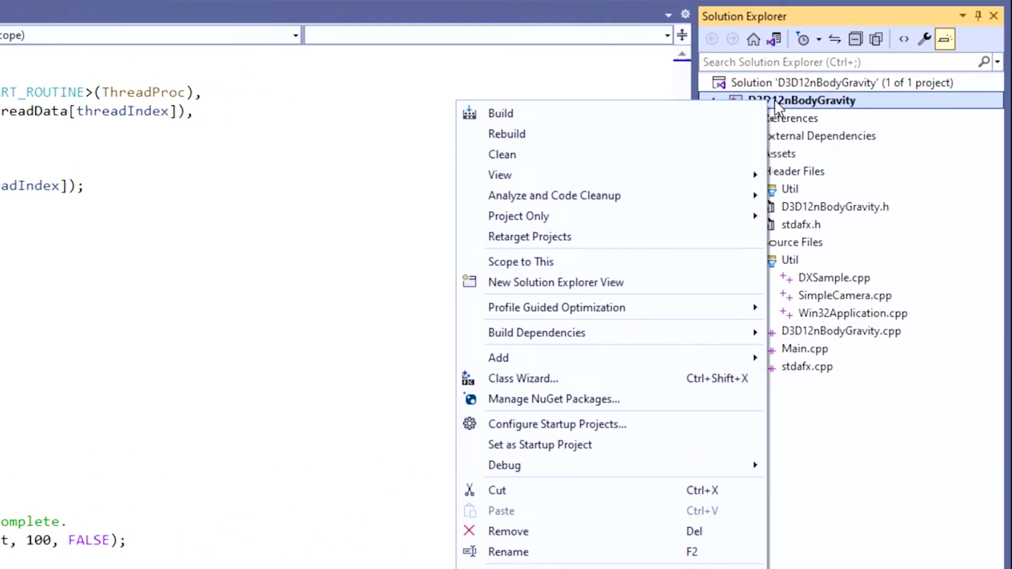
pyautogui.click(609, 404)
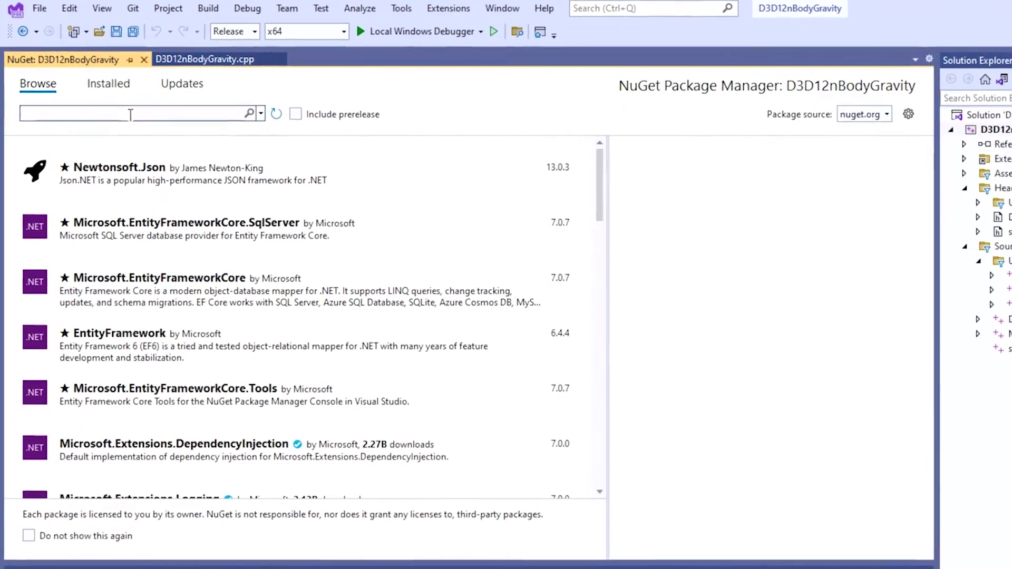
pyautogui.write('winpixeventruntime')
pyautogui.press('Return')
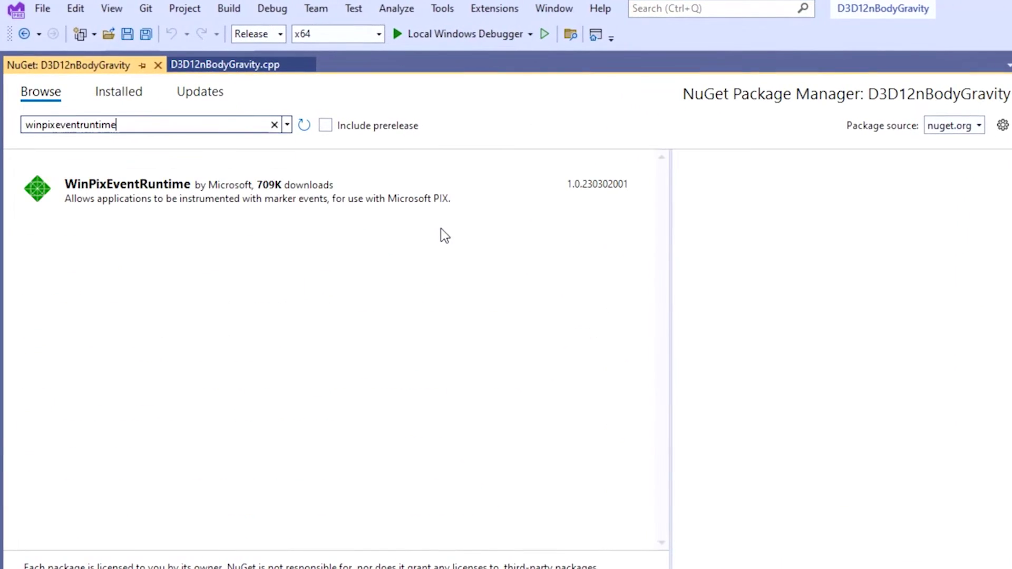
pyautogui.click(430, 203)
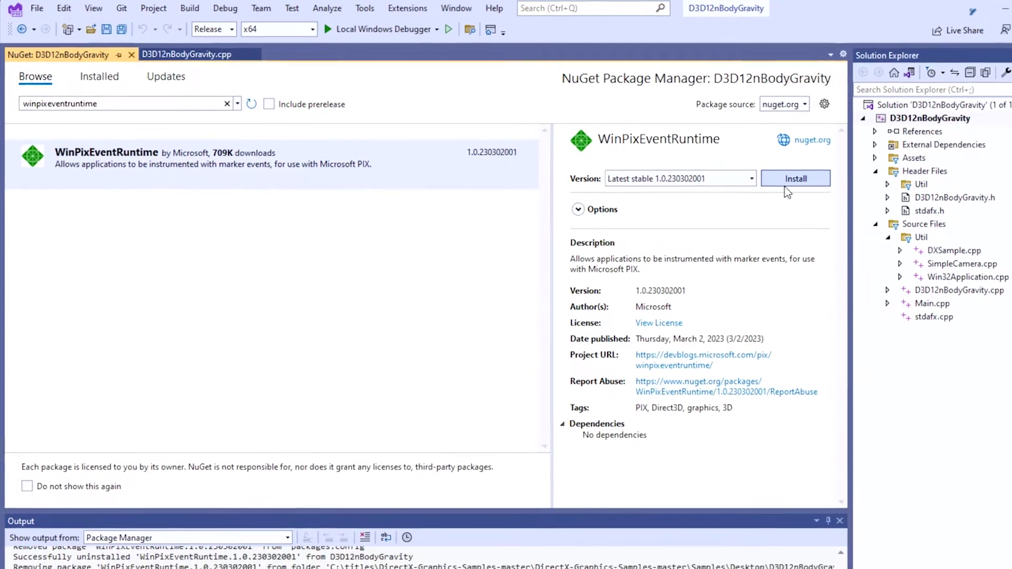
pyautogui.click(796, 178)
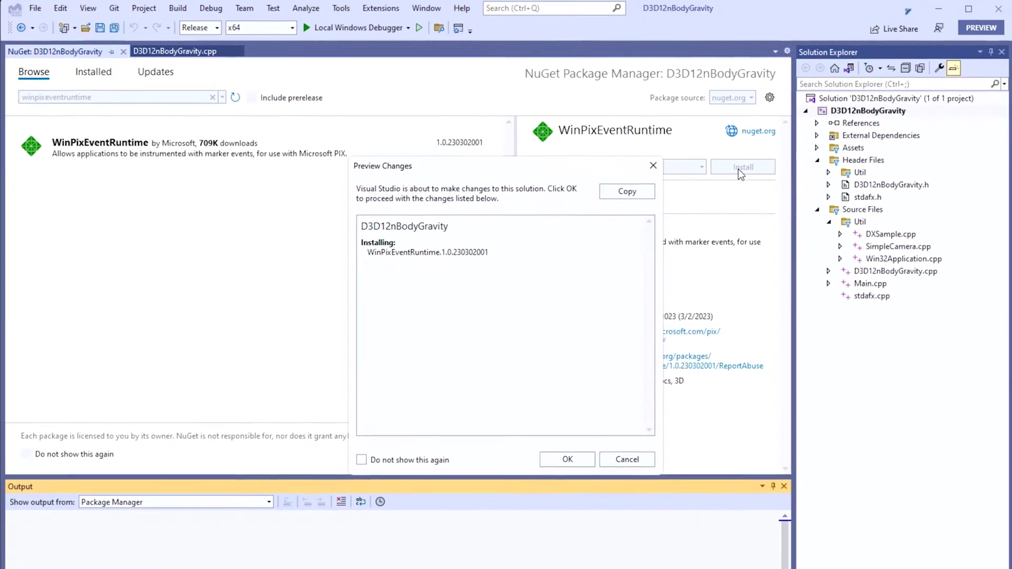
pyautogui.click(565, 460)
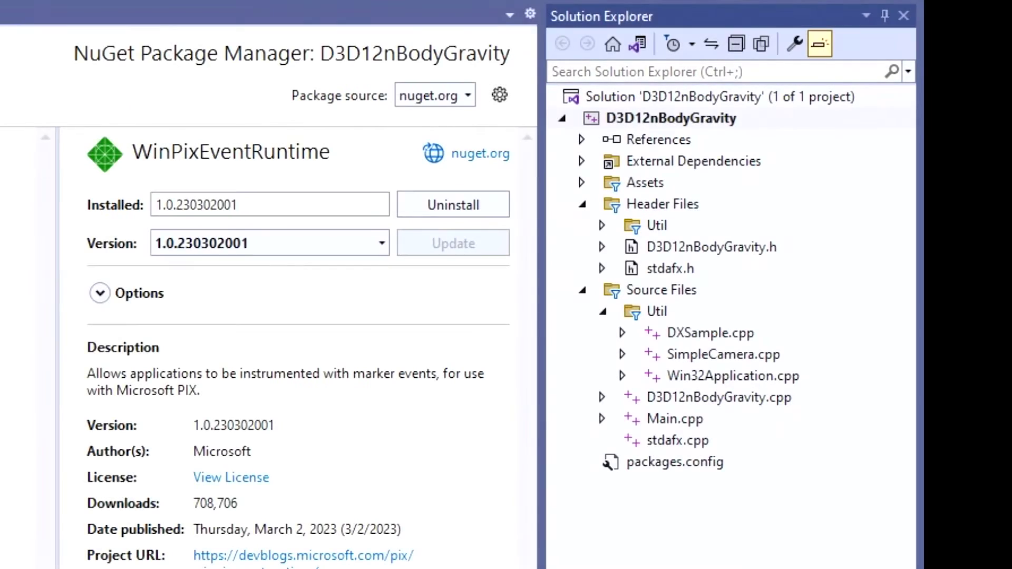
# Open the stdafx.h header from Solution Explorer in the editor
pyautogui.click(674, 273)
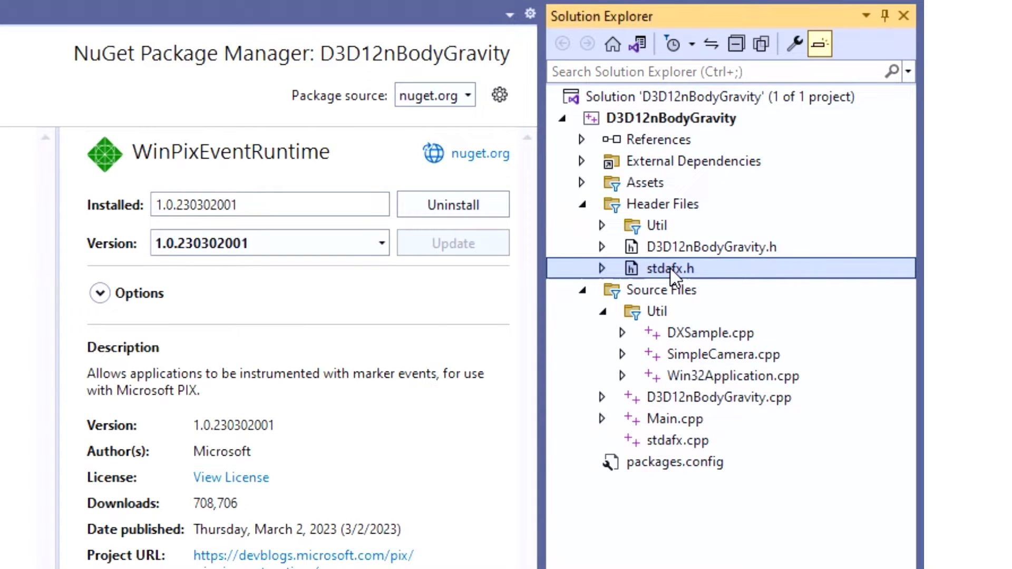
pyautogui.doubleClick(675, 273)
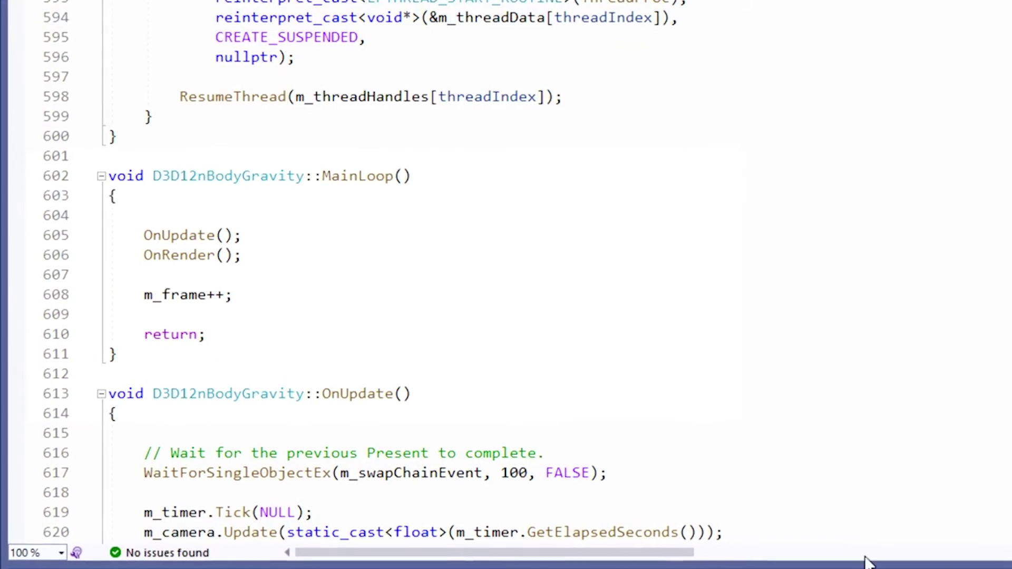
# Paste PIXBeginEvent(PIX_COLOR_DEFAULT, L"MainLoop %llu", m_frame) at the top of MainLoop
pyautogui.doubleClick(358, 177)
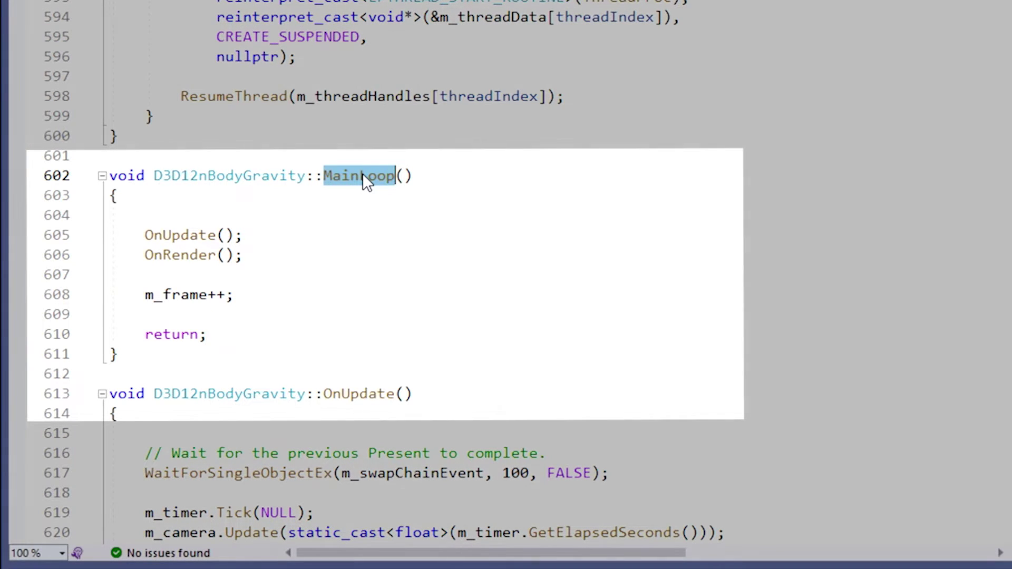
pyautogui.click(145, 216)
pyautogui.write('PIXBeginEvent(PIX_COLOR_DEFAULT, L"MainLoop %llu", m_frame);')
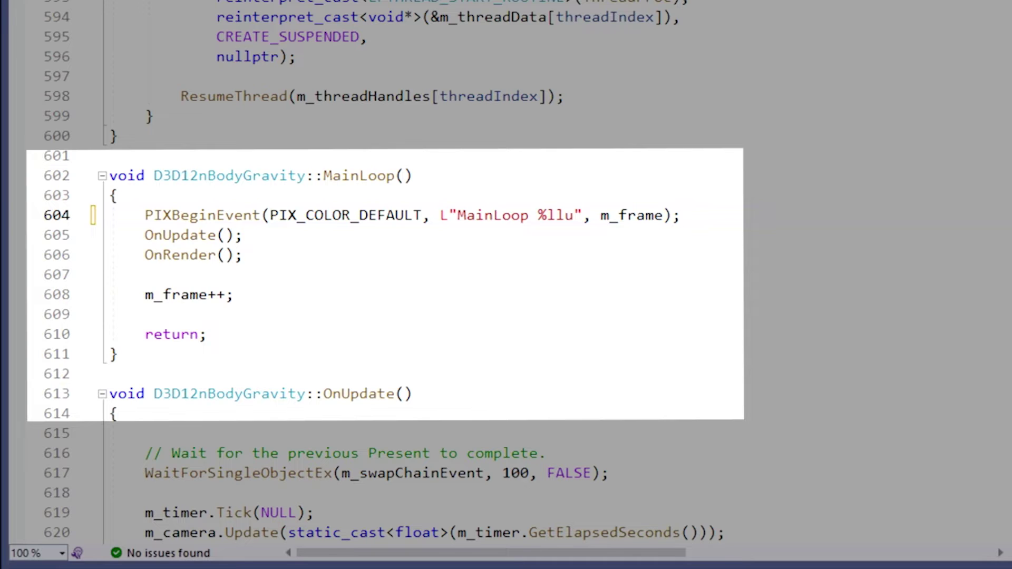
pyautogui.doubleClick(634, 215)
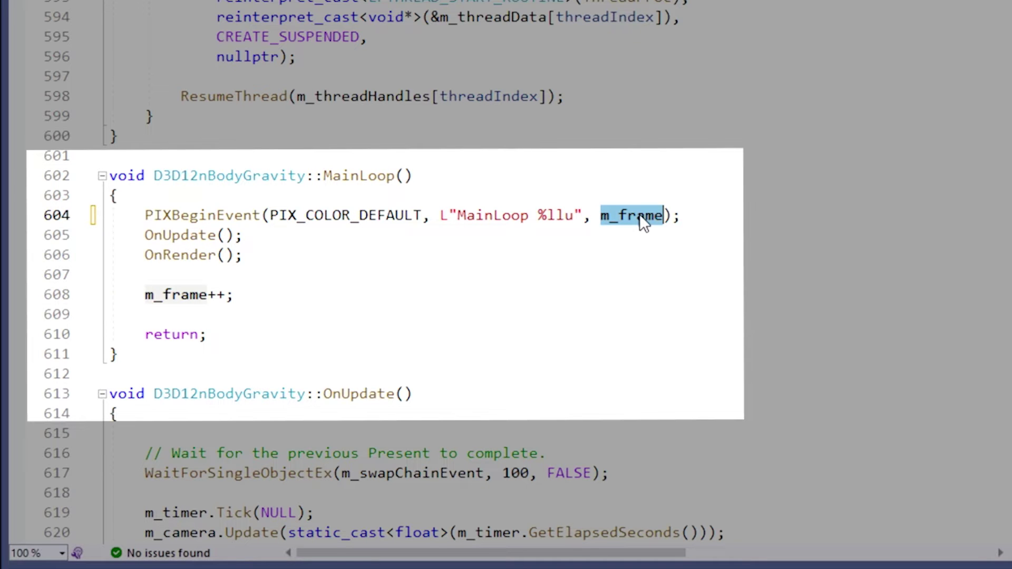
pyautogui.click(398, 275)
pyautogui.write('PIXEndEvent();')
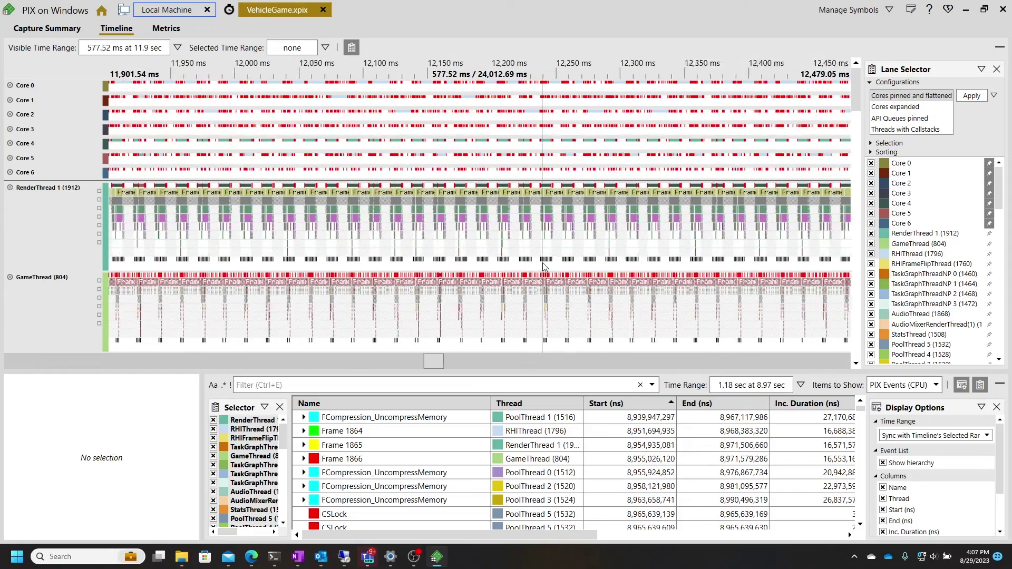
pyautogui.scroll(2, 545, 268)
pyautogui.scroll(2, 545, 261)
pyautogui.scroll(2, 545, 261)
pyautogui.scroll(1, 547, 258)
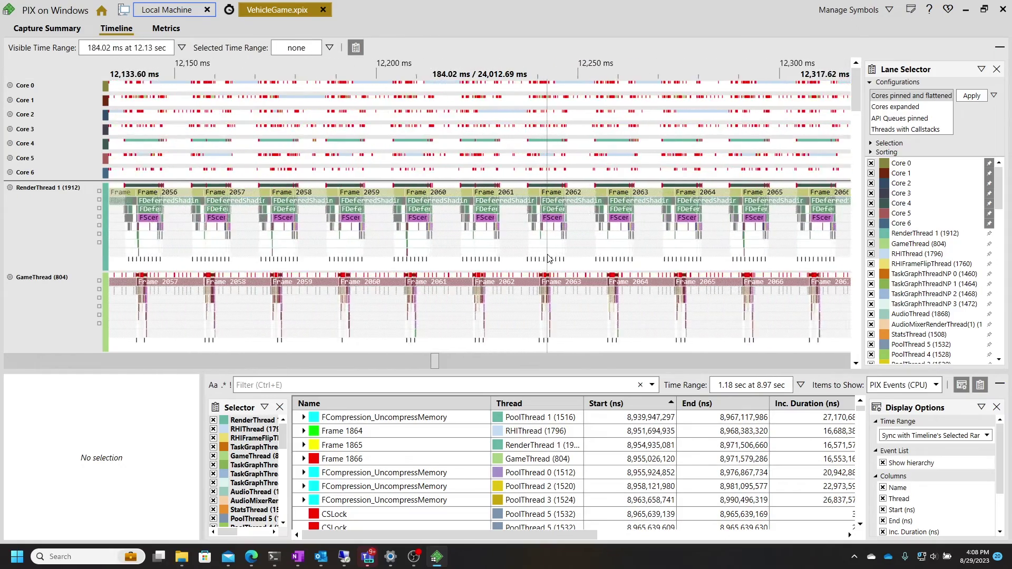
pyautogui.scroll(2, 548, 259)
pyautogui.scroll(2, 548, 259)
pyautogui.scroll(1, 549, 259)
pyautogui.scroll(2, 548, 258)
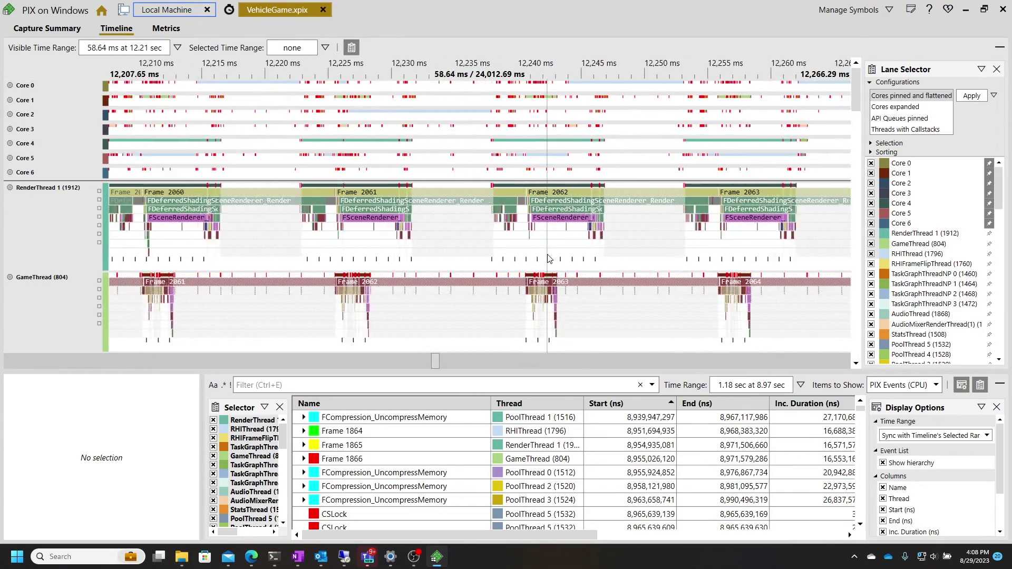
pyautogui.scroll(1, 549, 259)
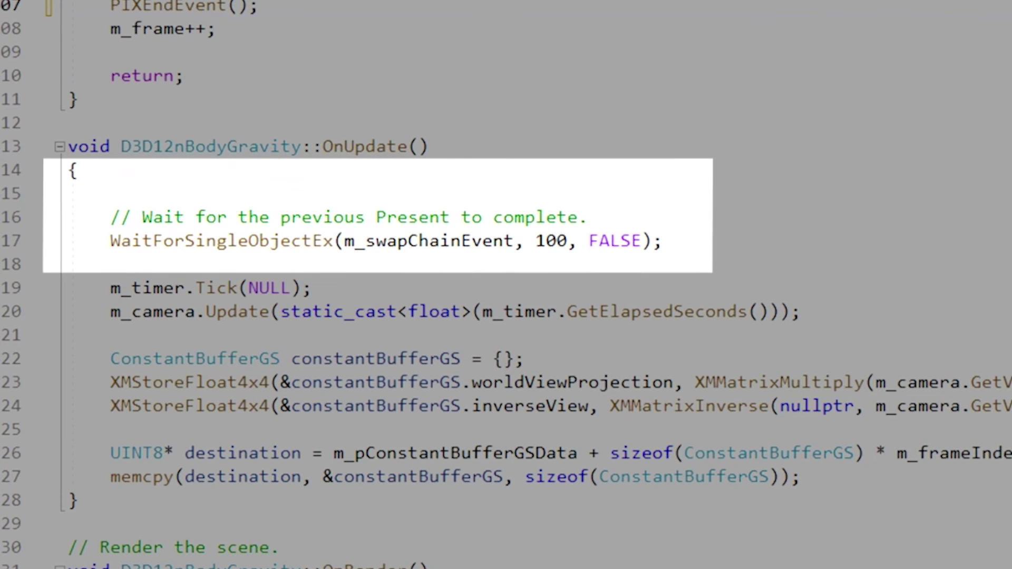
pyautogui.write('PIXScopedEvent(PIX_COLOR_INDEX(1), L"Update");')
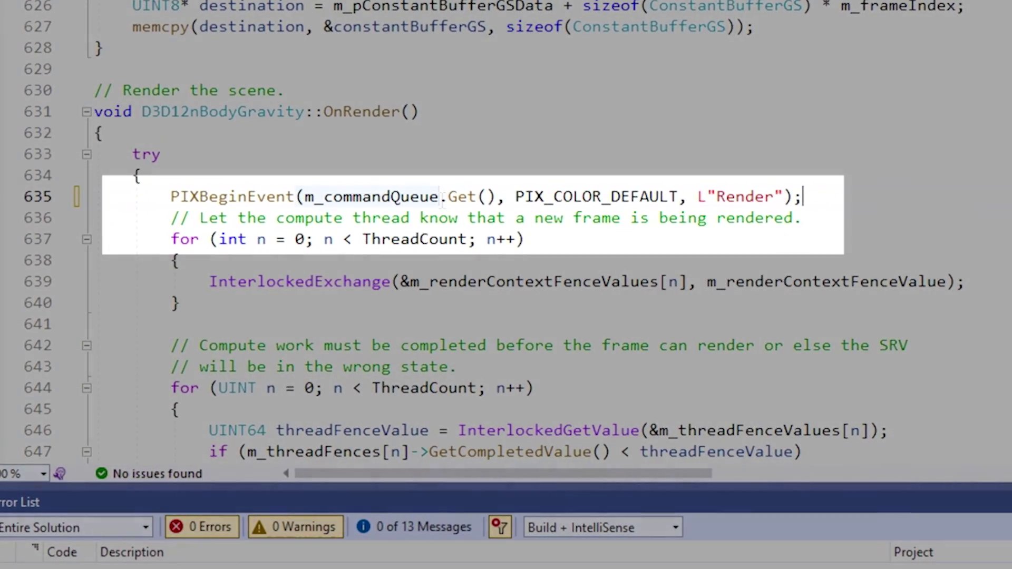
# Highlight the m_commandQueue.Get() argument of the Render GPU event
pyautogui.moveTo(297, 196); pyautogui.dragTo(441, 200)
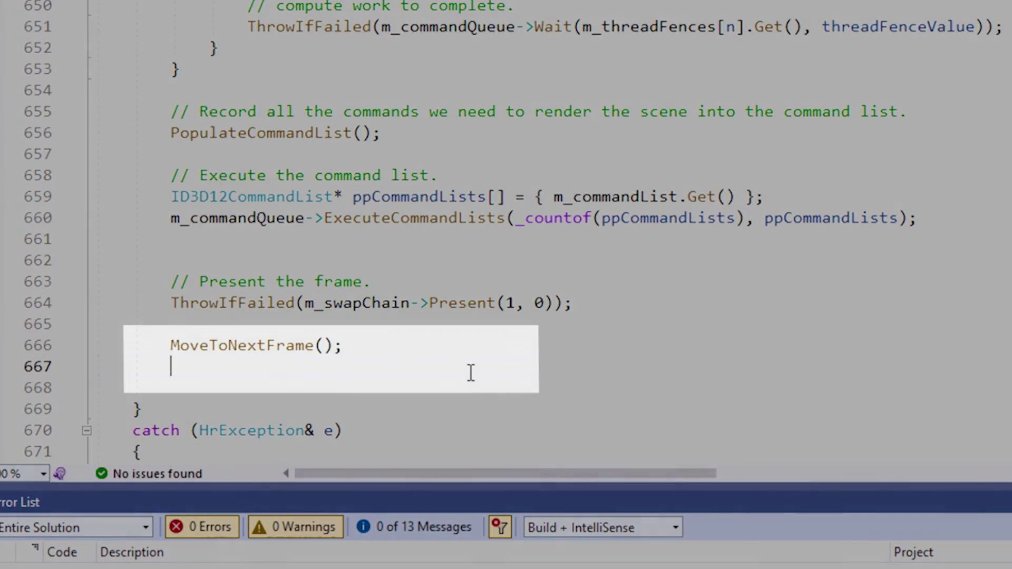
pyautogui.write('PIXEndEvent(m_commandQueue.Get());')
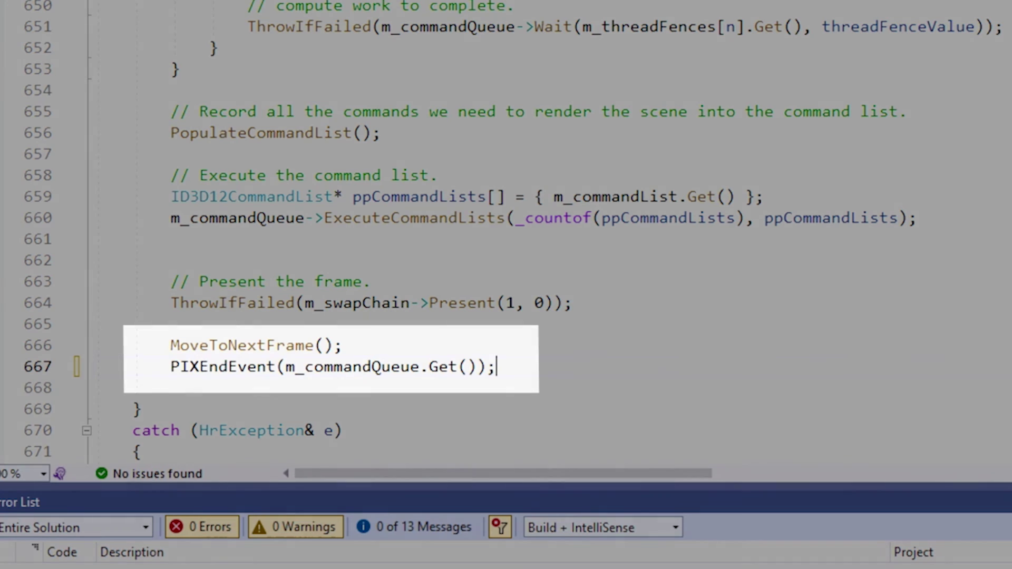